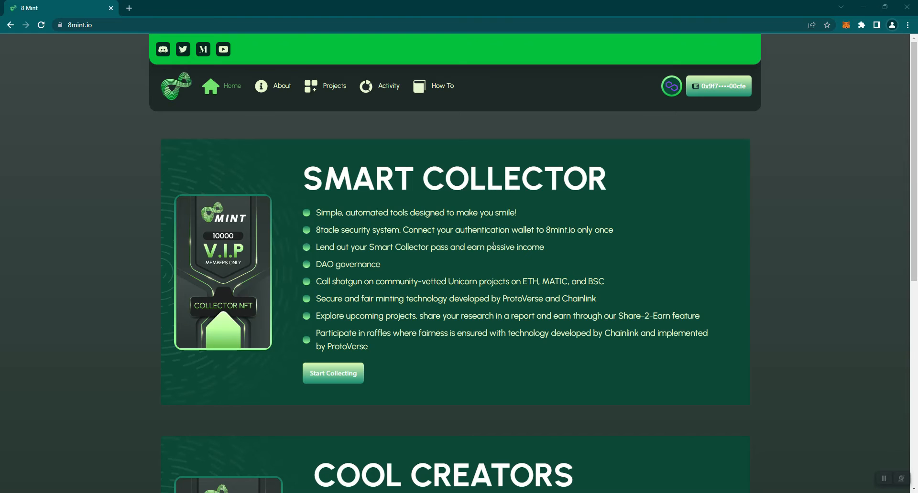
- From the Projects page, begin a new project using the Create Premium Project card
click(325, 86)
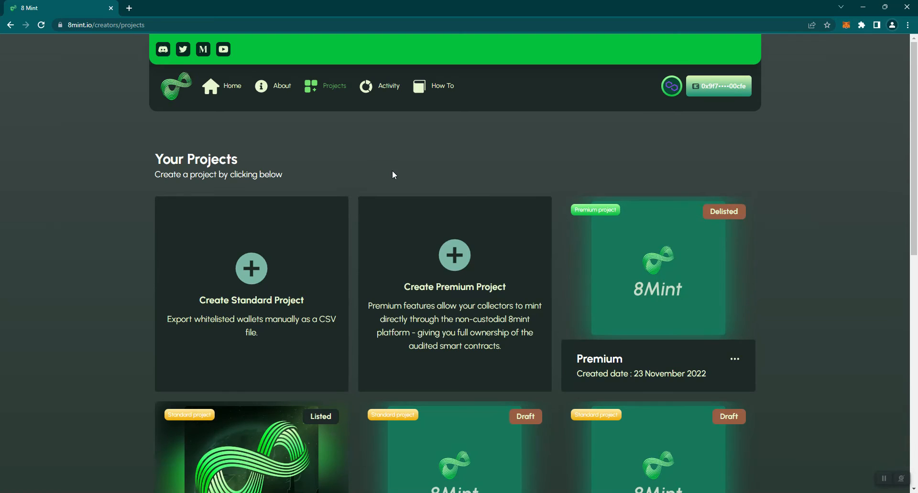
click(451, 280)
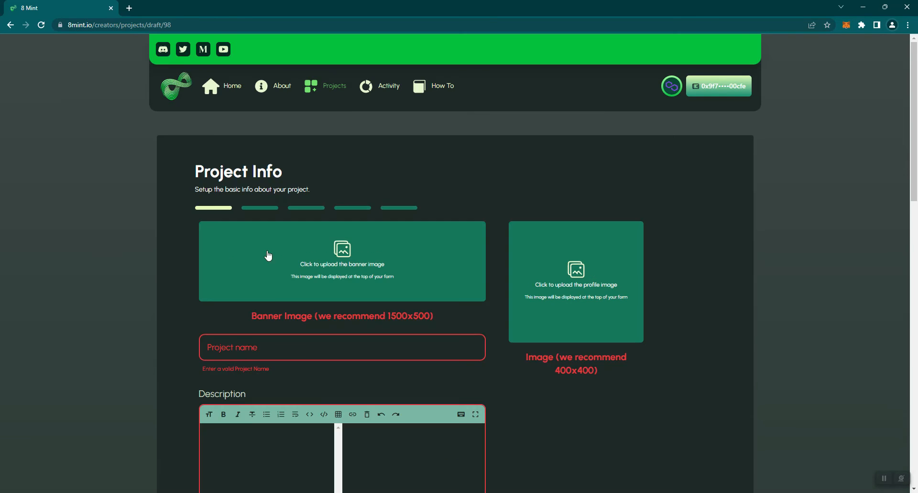
- Scroll down the Project Info form showing the banner, profile image, name and description fields
scroll(102, 245, down, 1)
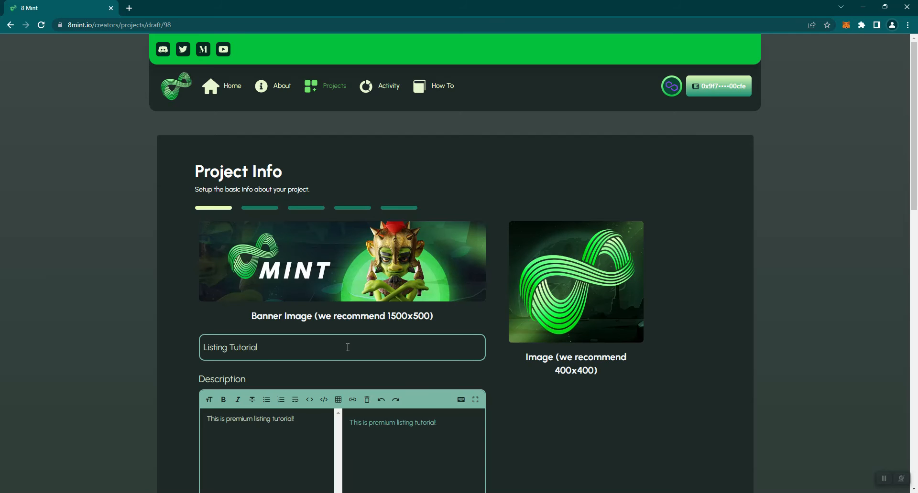
scroll(347, 347, down, 2)
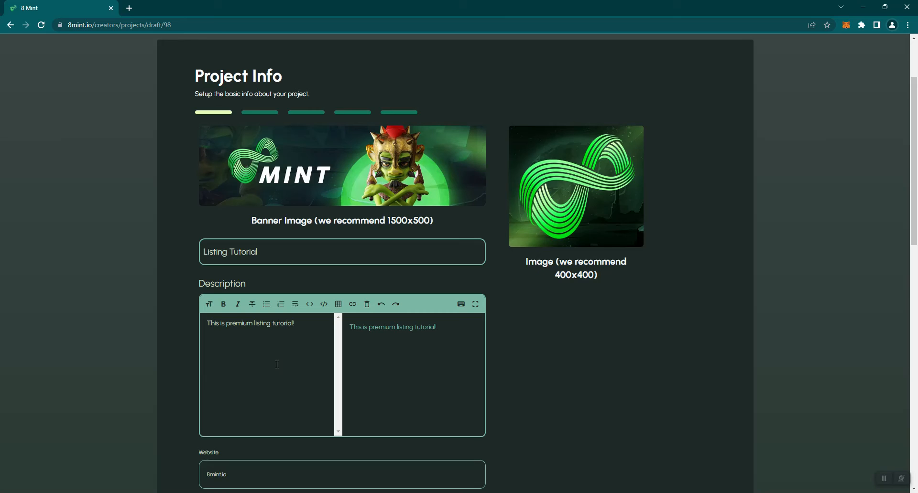
scroll(277, 365, down, 2)
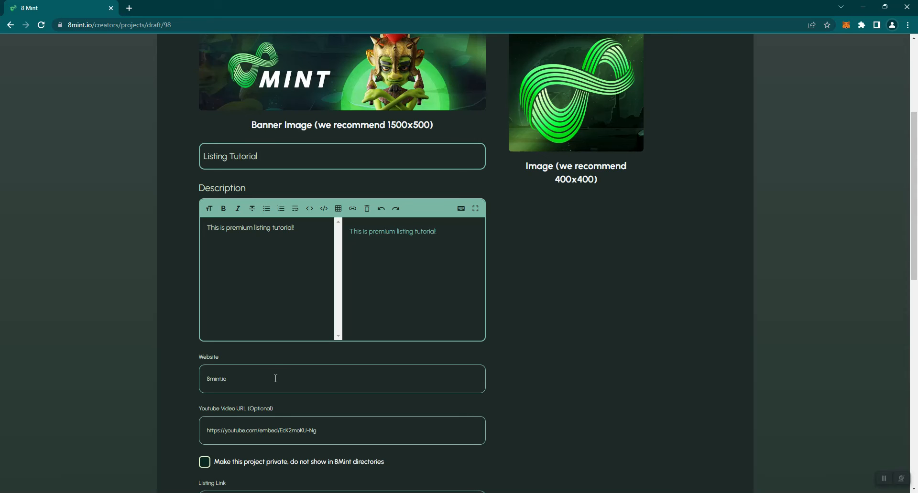
scroll(276, 379, down, 1)
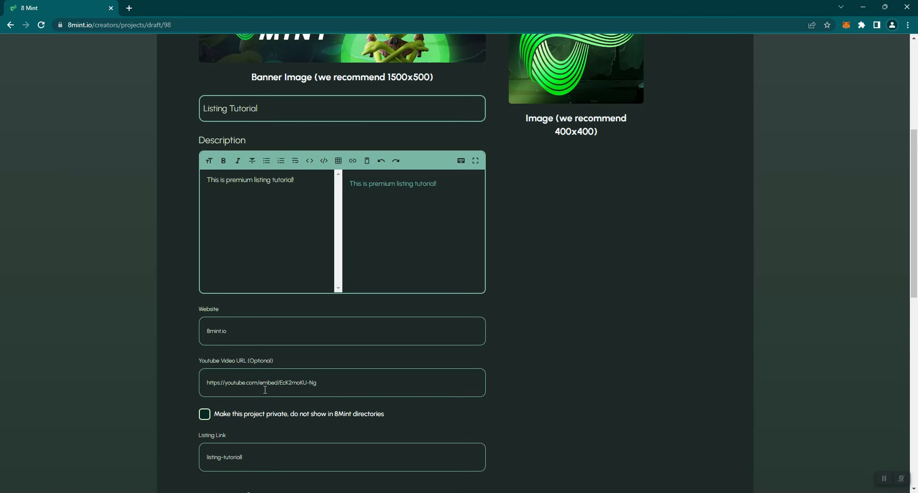
scroll(265, 390, down, 2)
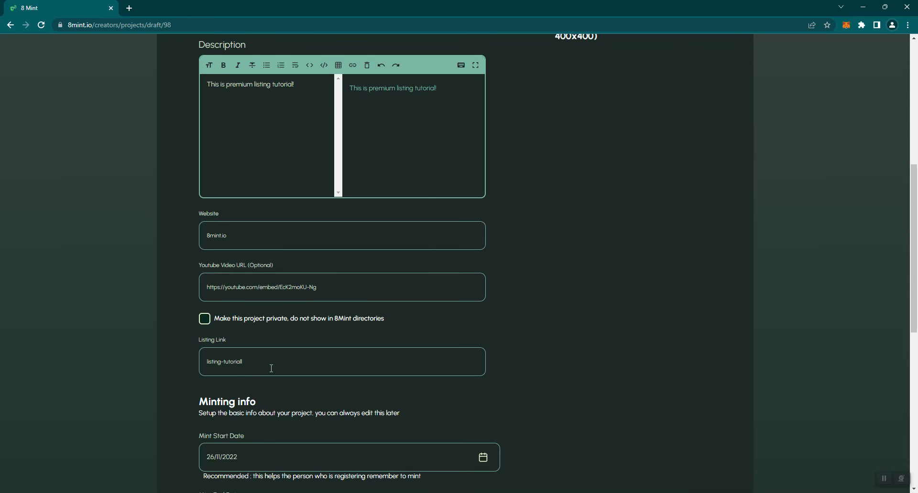
scroll(271, 367, down, 2)
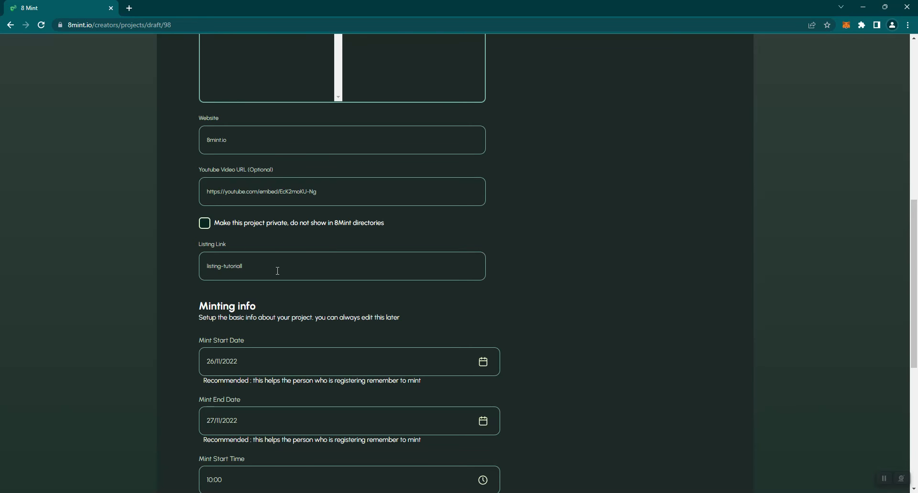
scroll(379, 245, up, 1)
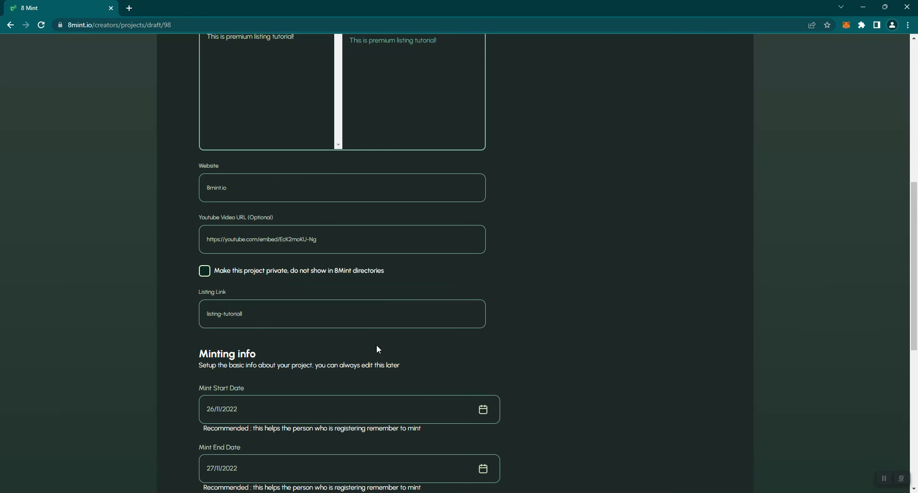
scroll(371, 322, down, 4)
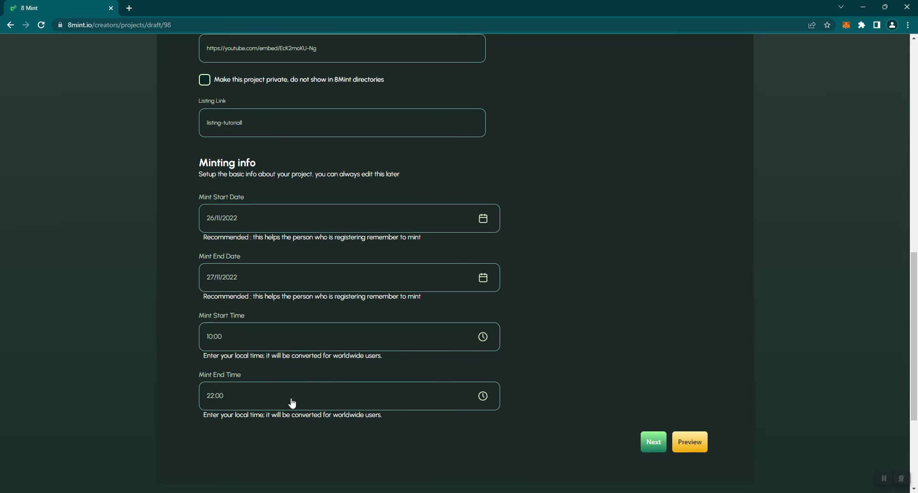
scroll(543, 333, down, 2)
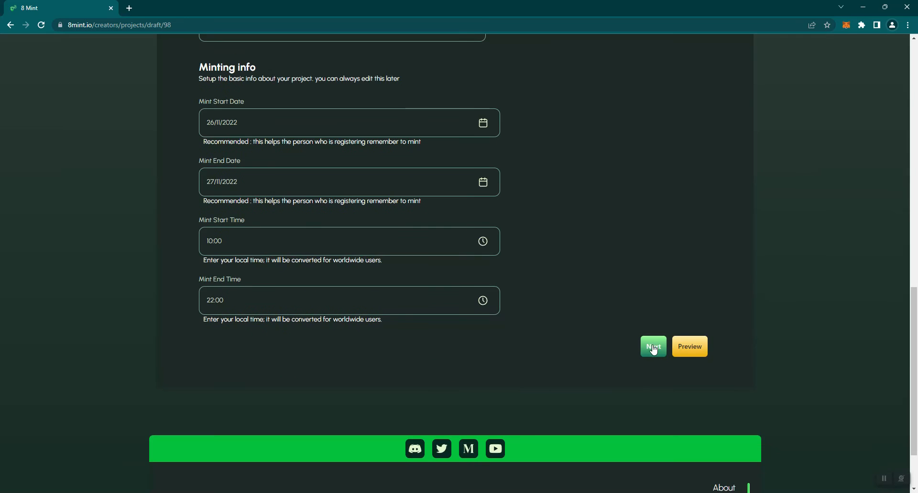
- Advance to the Registration Flow step and keep Polygon as the project blockchain
click(654, 348)
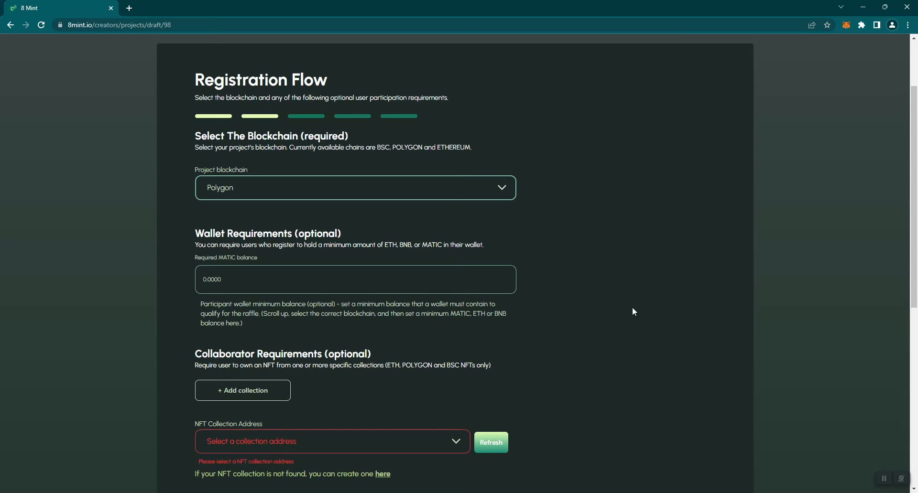
click(482, 189)
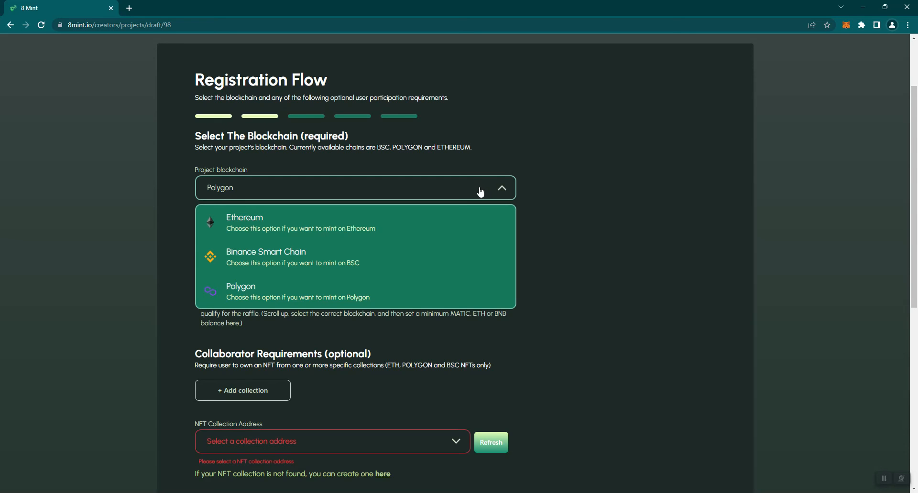
click(570, 187)
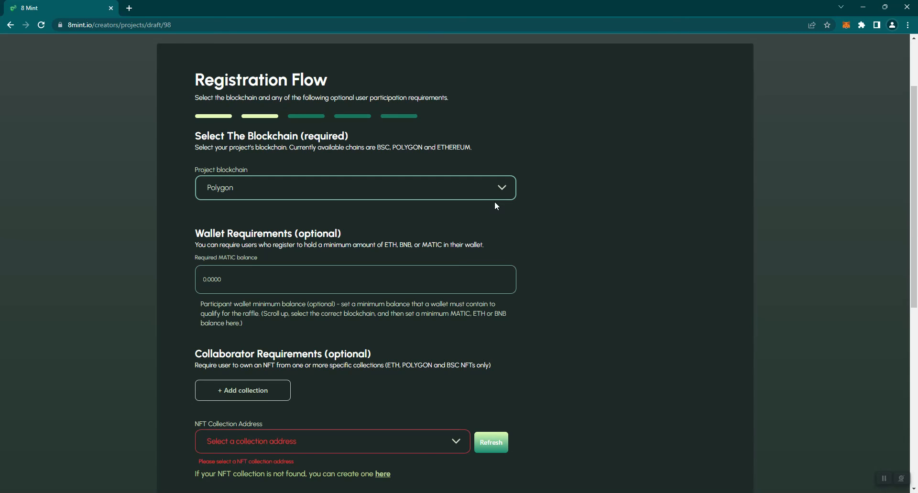
click(499, 189)
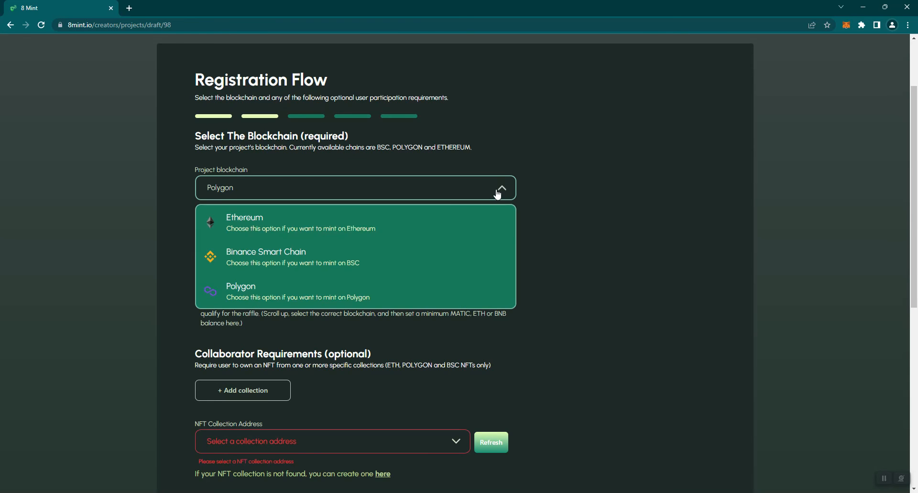
click(317, 296)
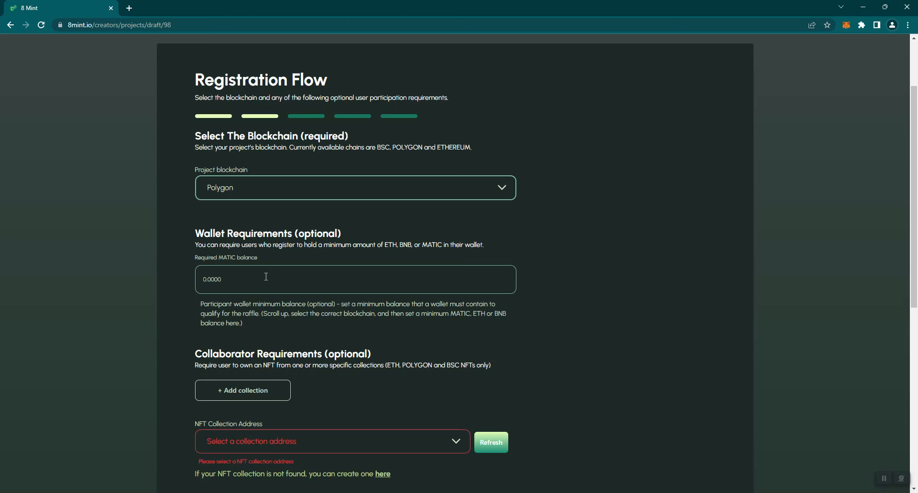
- Replace the 0.0000 required MATIC balance with 50
click(262, 277)
drag(235, 275, 203, 276)
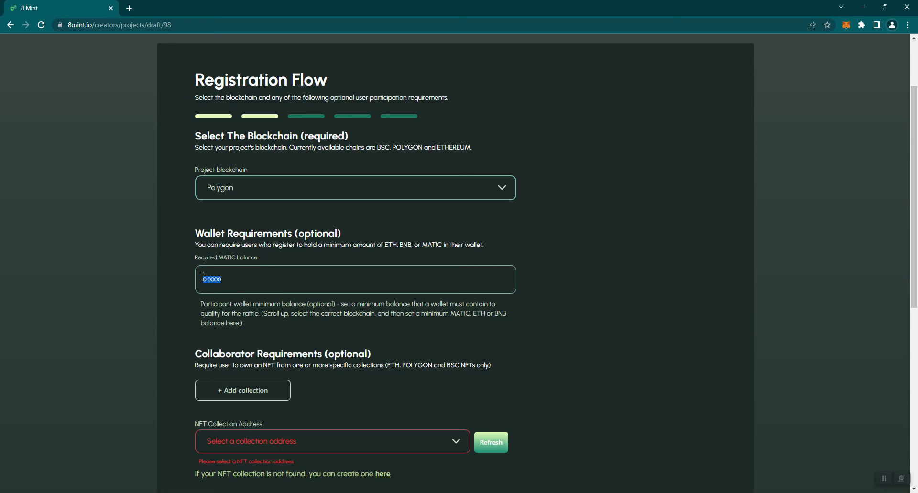
click(368, 293)
text(5)
double_click(207, 279)
text(50)
scroll(327, 311, down, 1)
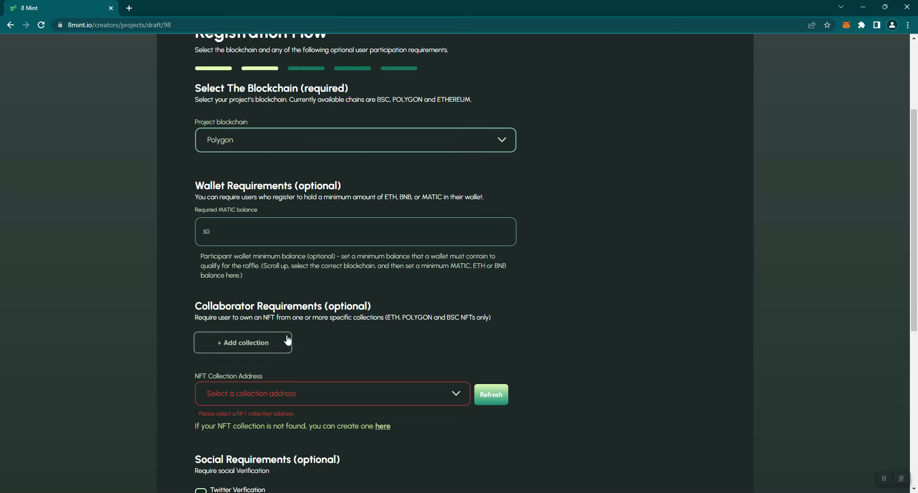
- Add then remove an extra collaborator collection, and pick the first NFT collection address
click(246, 345)
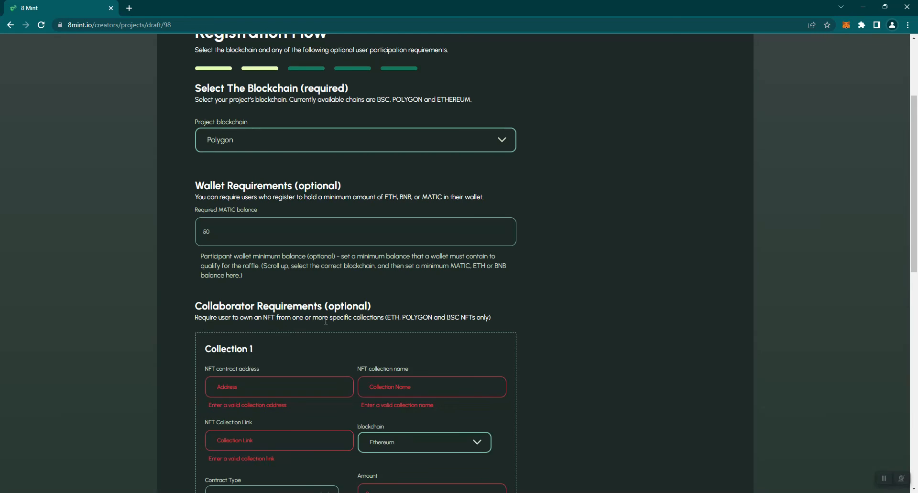
scroll(357, 333, down, 2)
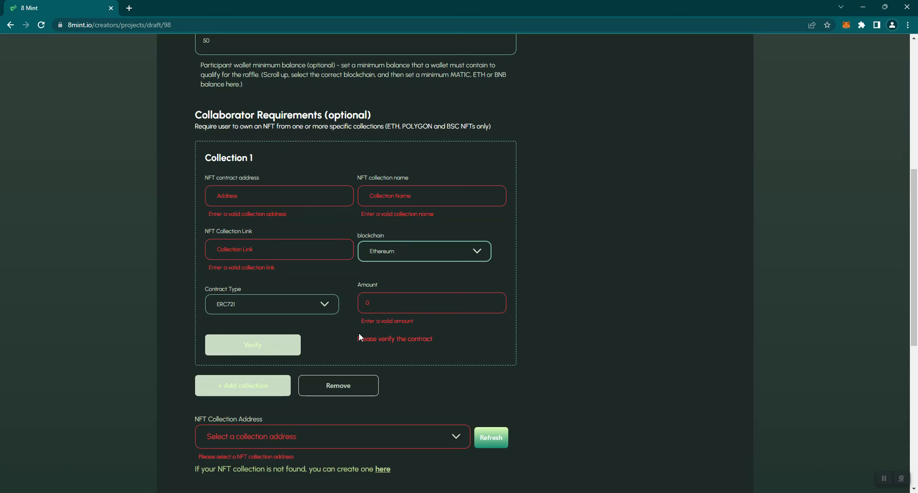
click(354, 386)
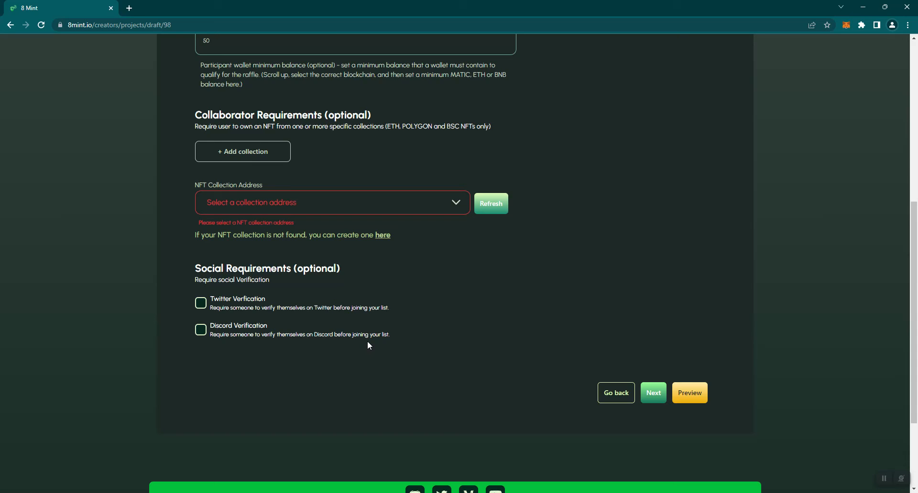
scroll(577, 284, up, 1)
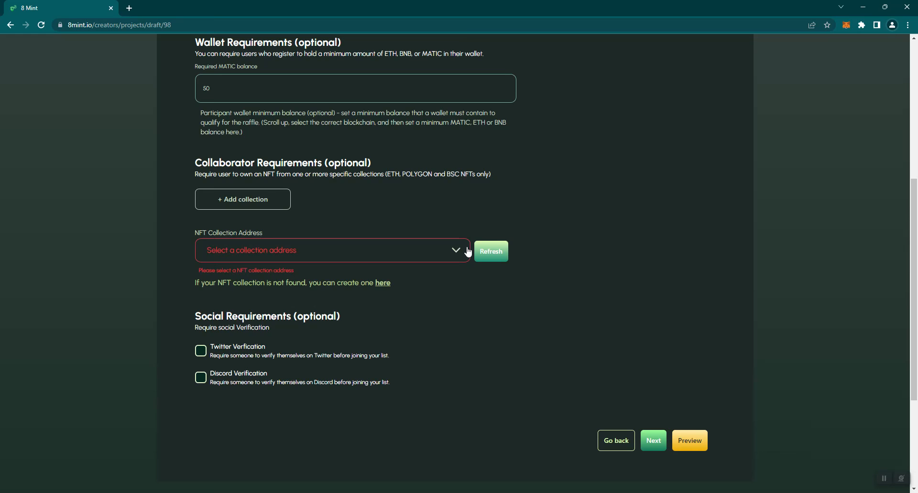
click(443, 257)
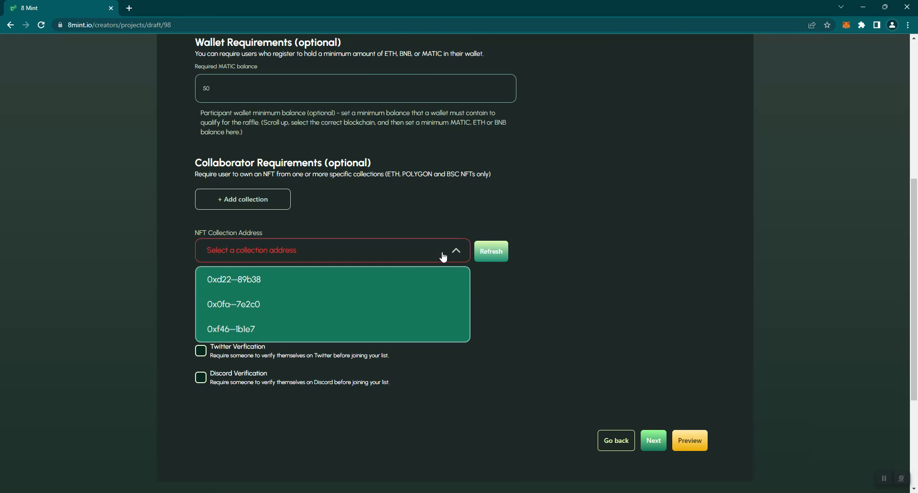
click(373, 279)
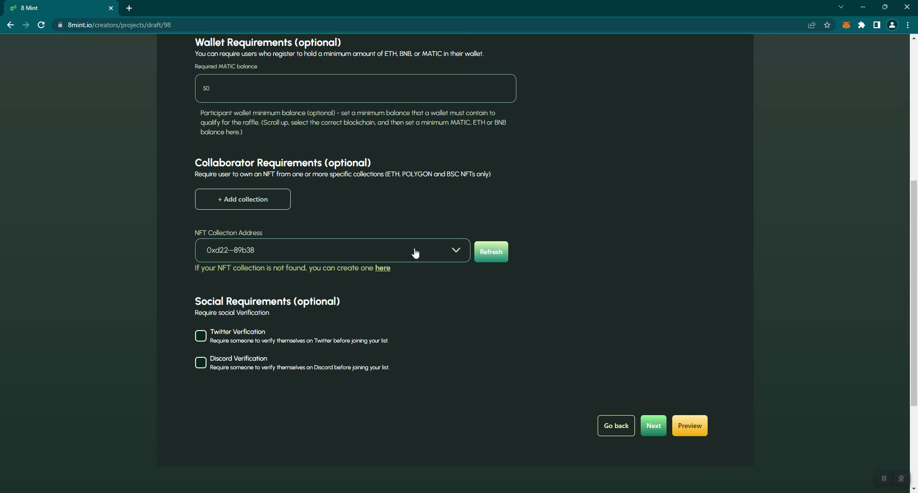
- Tick Twitter Verification, authorize 8mint.io on Twitter, and copy the issued PIN
click(202, 338)
click(460, 416)
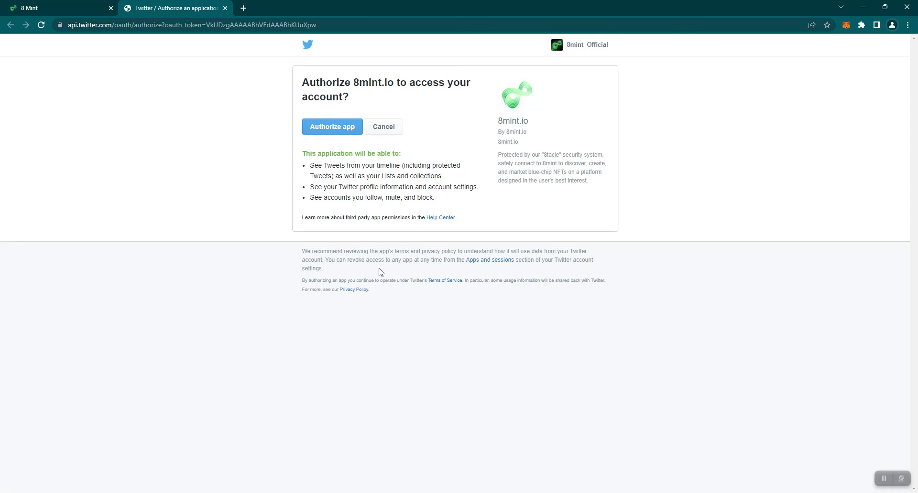
click(343, 124)
drag(380, 126, 523, 128)
key(ctrl+c)
right_click(482, 129)
click(496, 140)
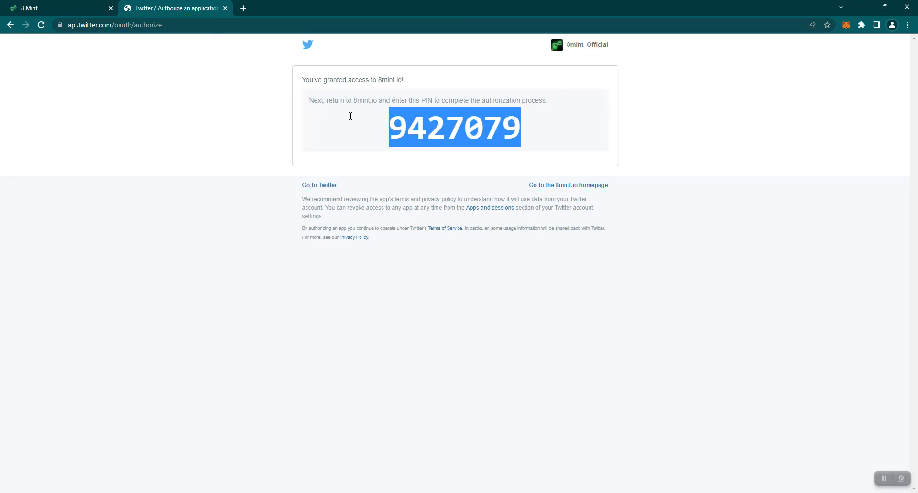
- Back in the 8Mint draft, paste the Twitter PIN and confirm it to link the account
click(83, 4)
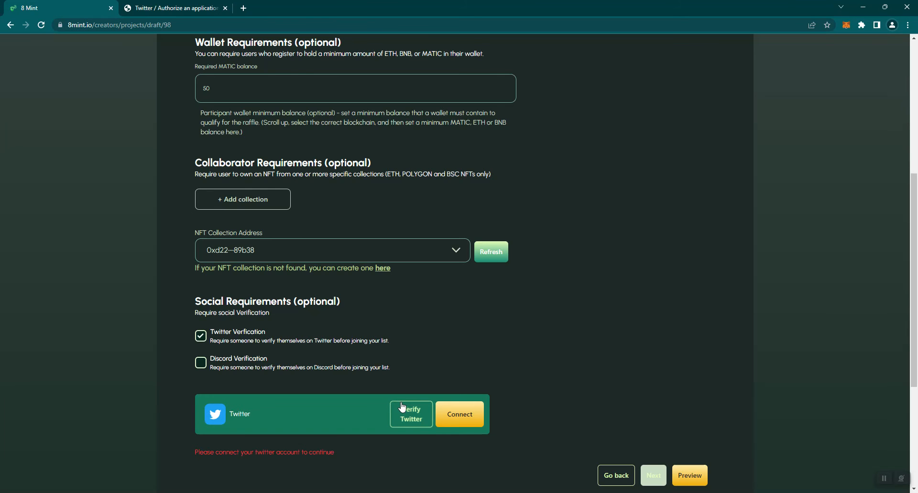
click(410, 414)
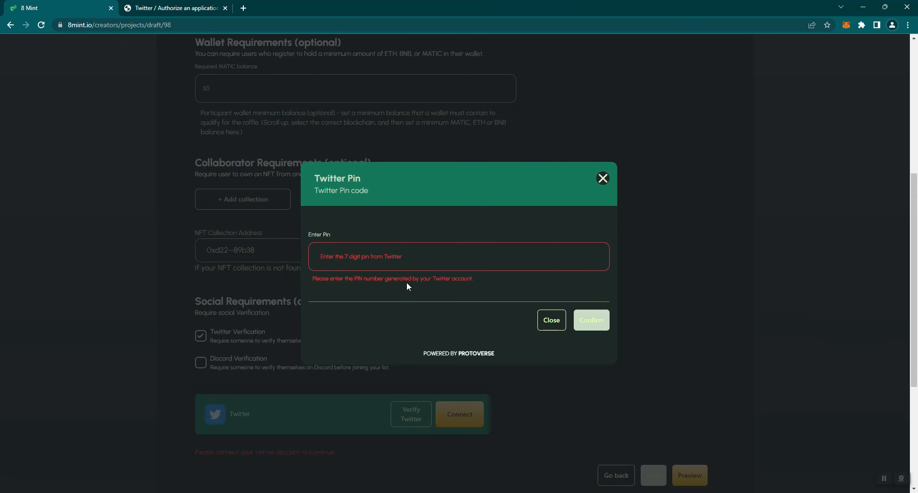
right_click(393, 257)
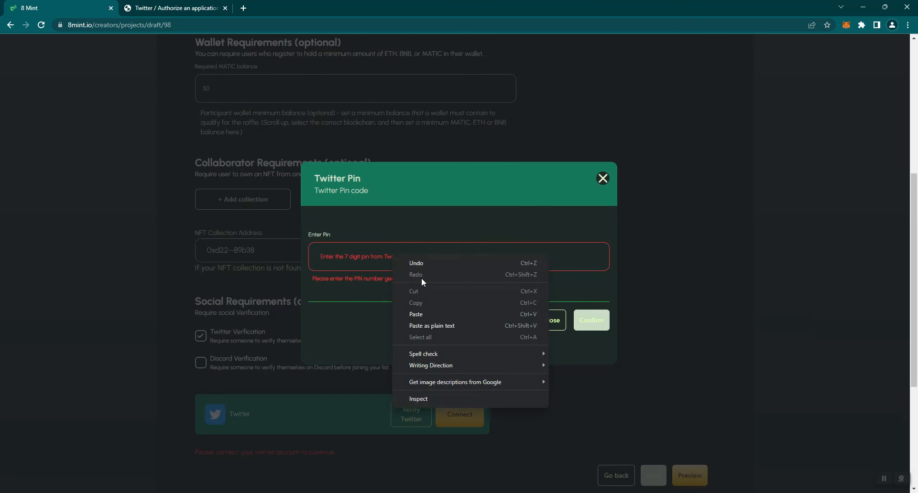
click(429, 314)
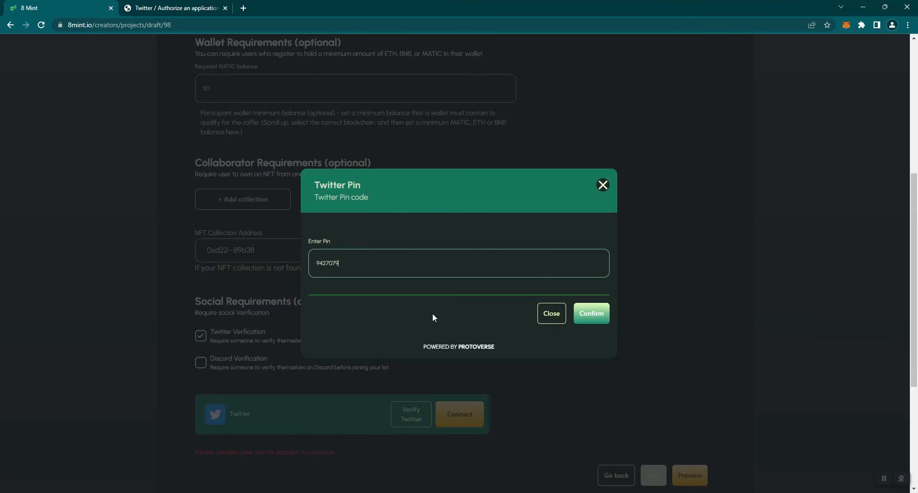
click(585, 319)
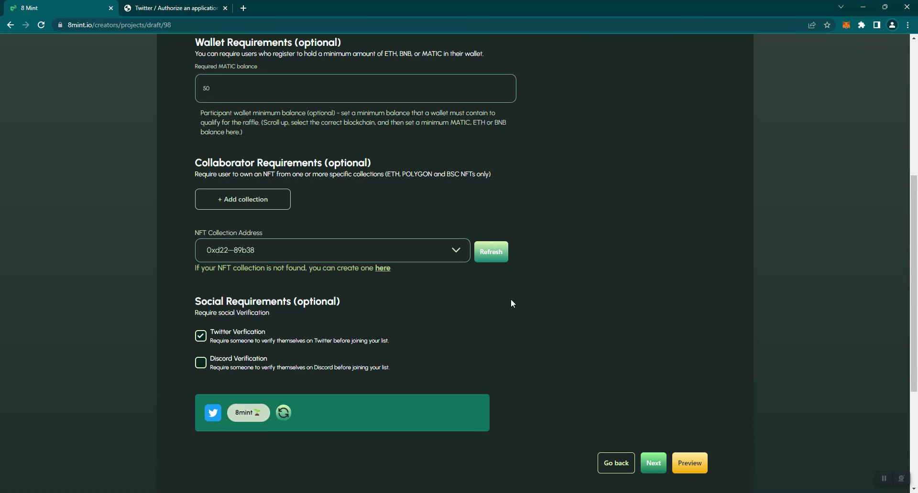
scroll(506, 299, down, 1)
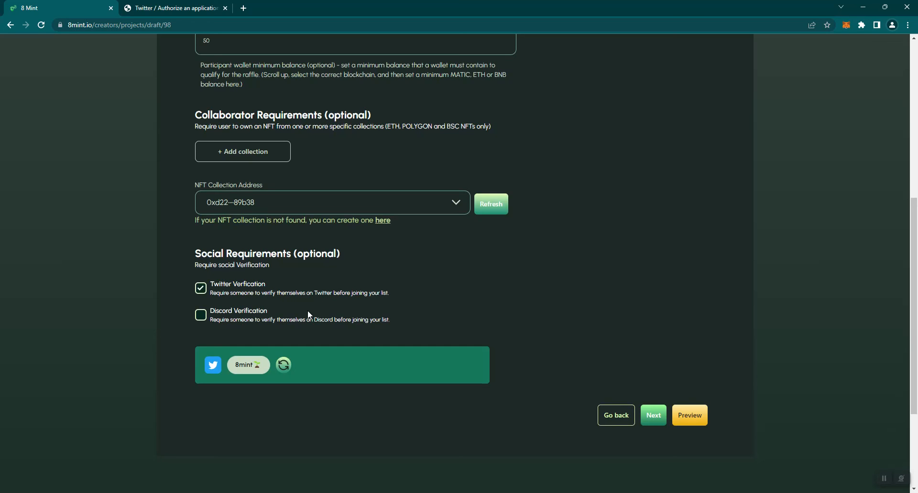
- Tick Discord Verification, connect, and authorize 8mint on the Discord OAuth page
click(200, 315)
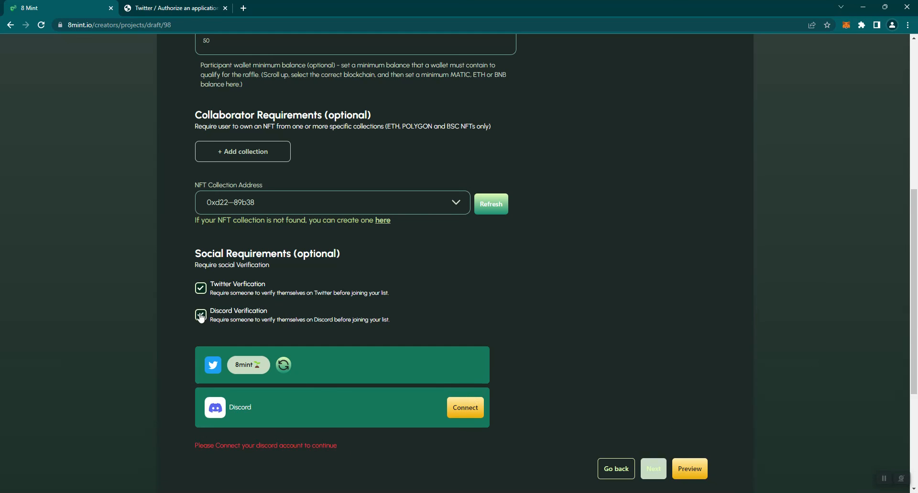
click(465, 410)
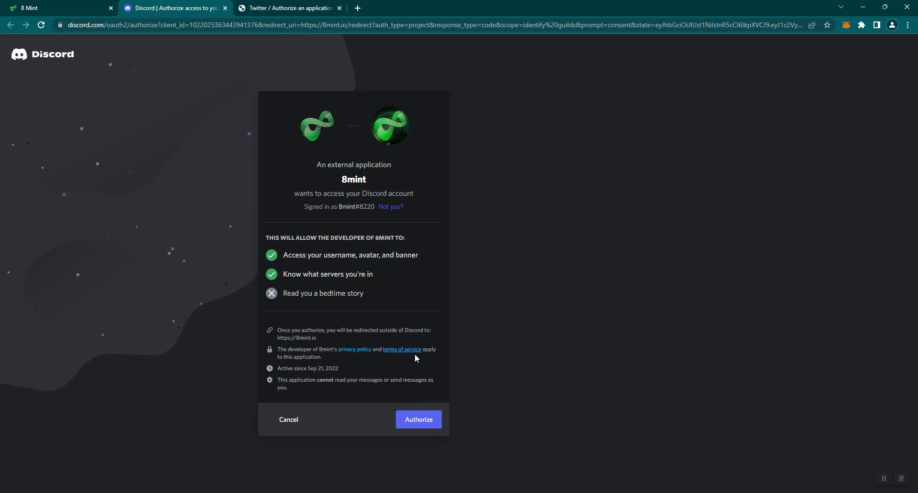
click(417, 420)
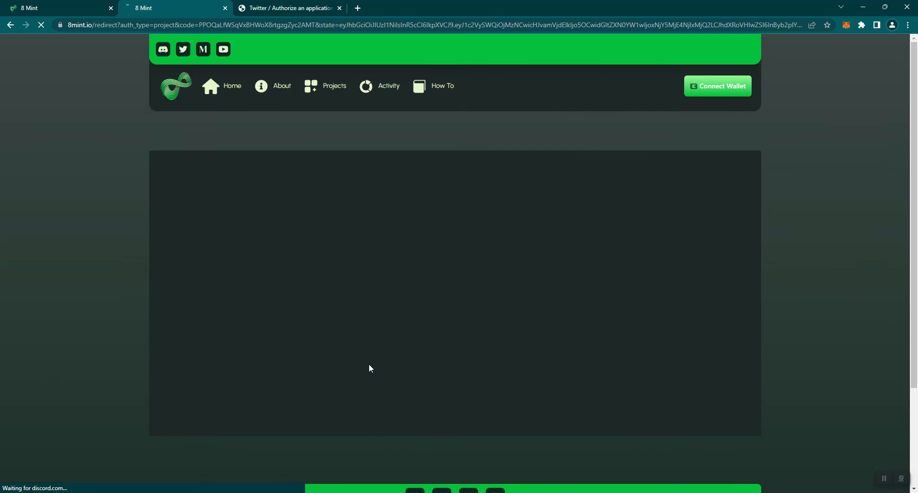
- Close the redirect tab, verify Discord, and scroll down to Discord Requirements
click(224, 8)
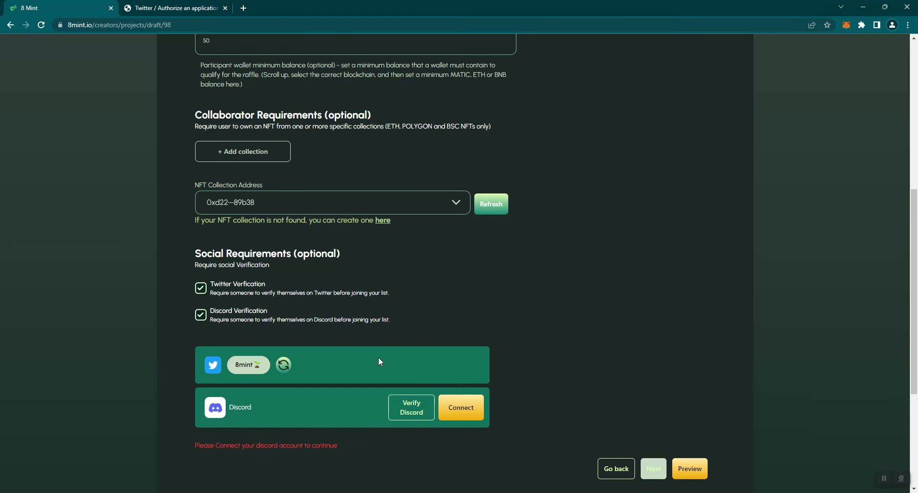
click(415, 406)
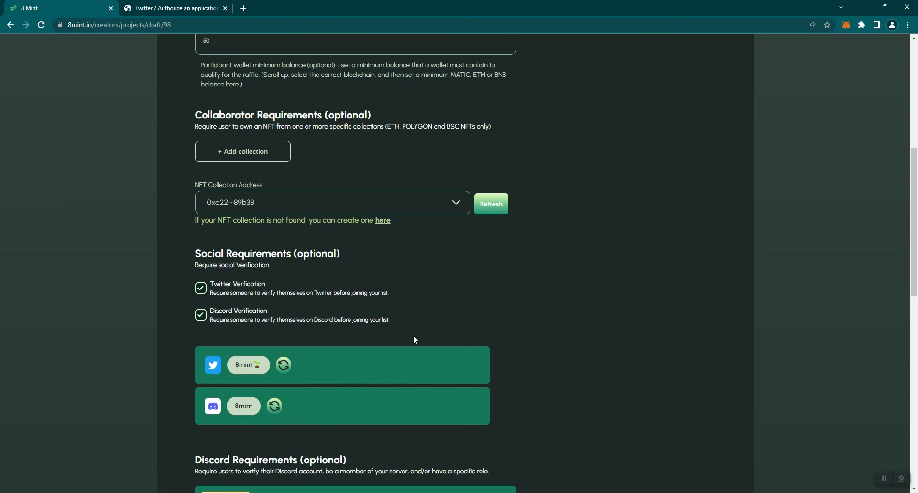
scroll(454, 337, down, 3)
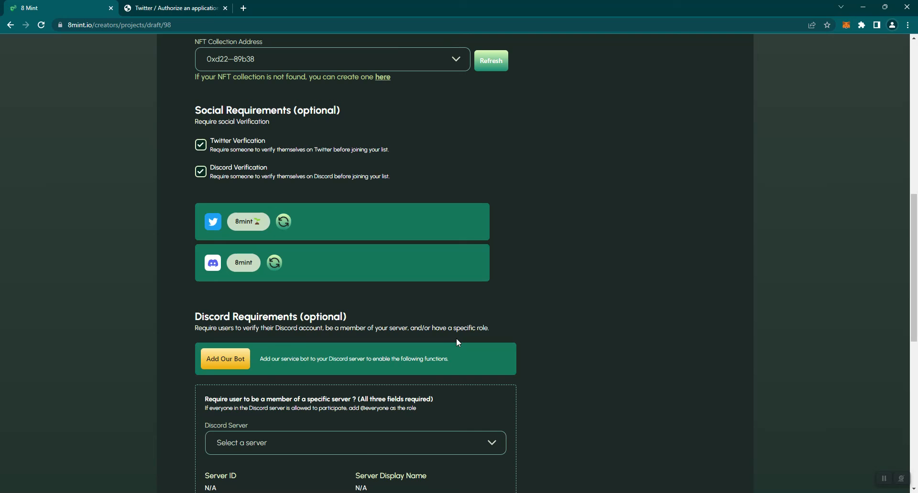
scroll(456, 343, down, 1)
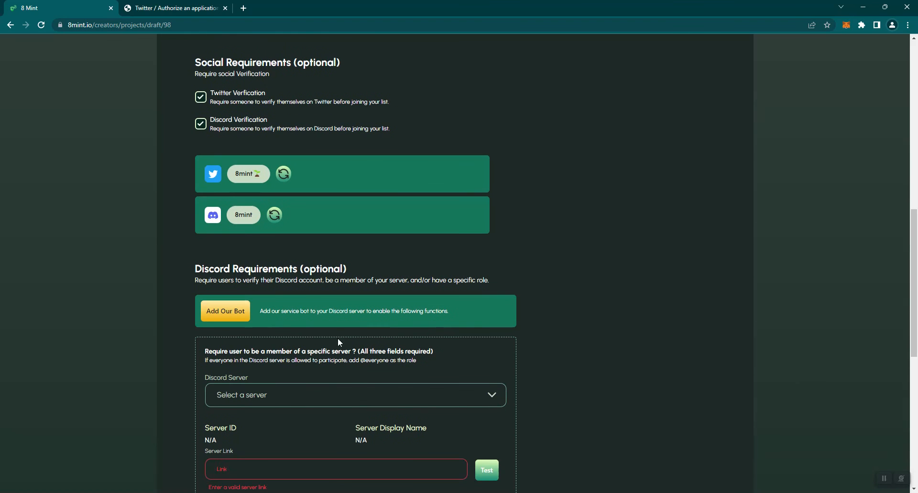
- Authorize the 8mint bot for the 8mint Official server, then close the confirmation tab
click(235, 316)
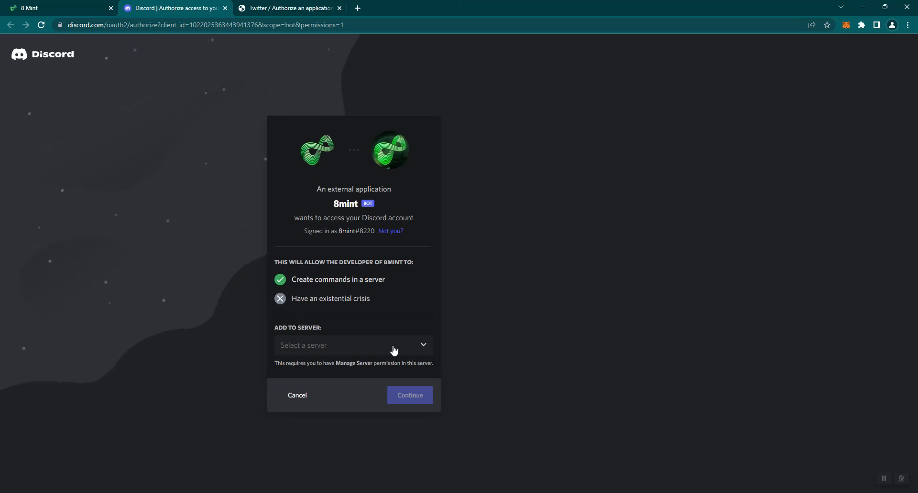
click(393, 350)
click(375, 372)
click(412, 400)
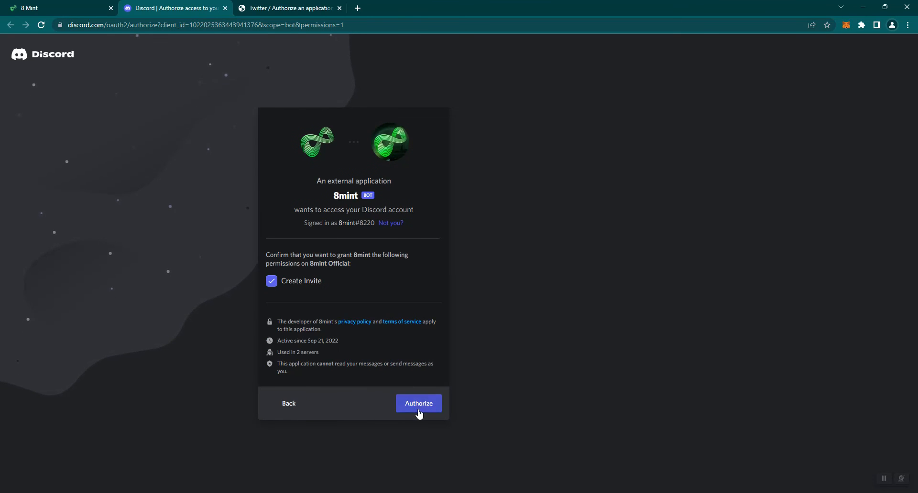
click(418, 404)
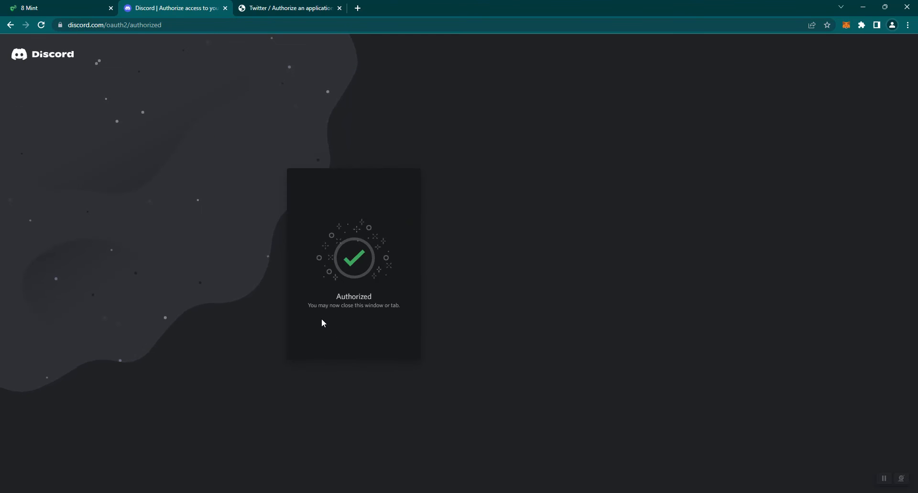
click(225, 8)
- Choose 8mint Official as the required Discord server, paste its invite link and confirm it tests valid
scroll(379, 331, down, 1)
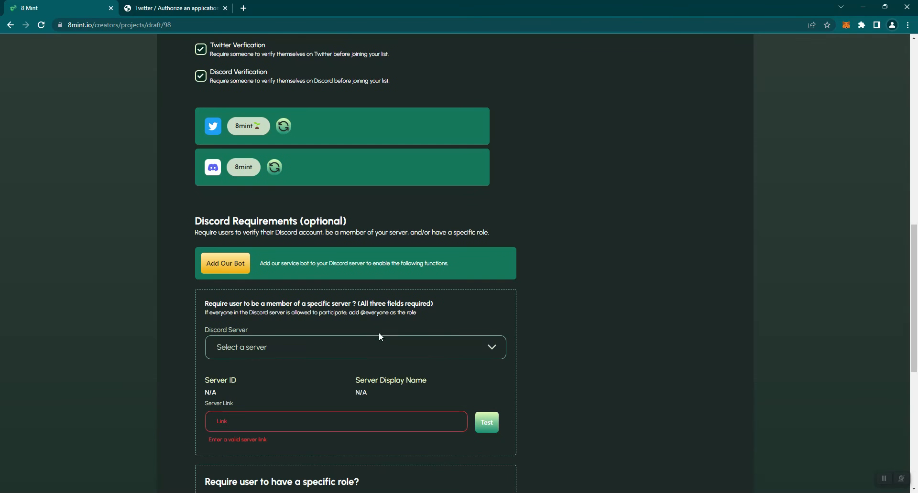
click(495, 351)
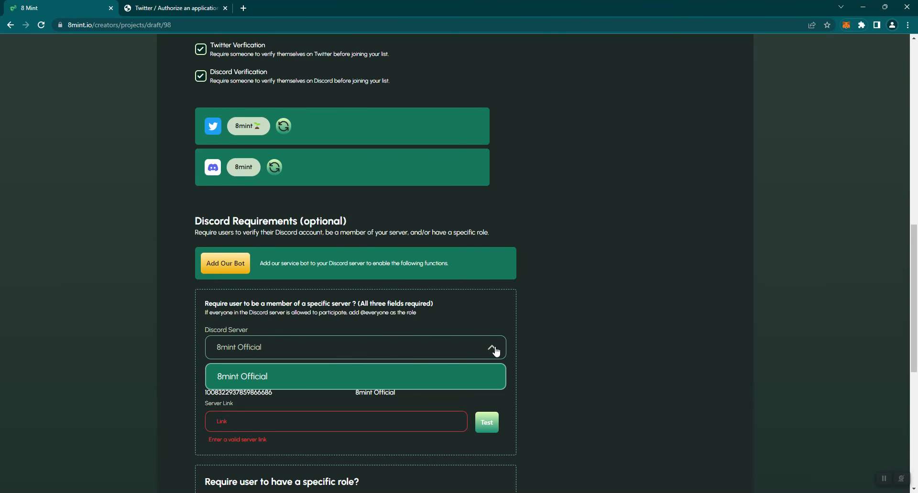
click(448, 380)
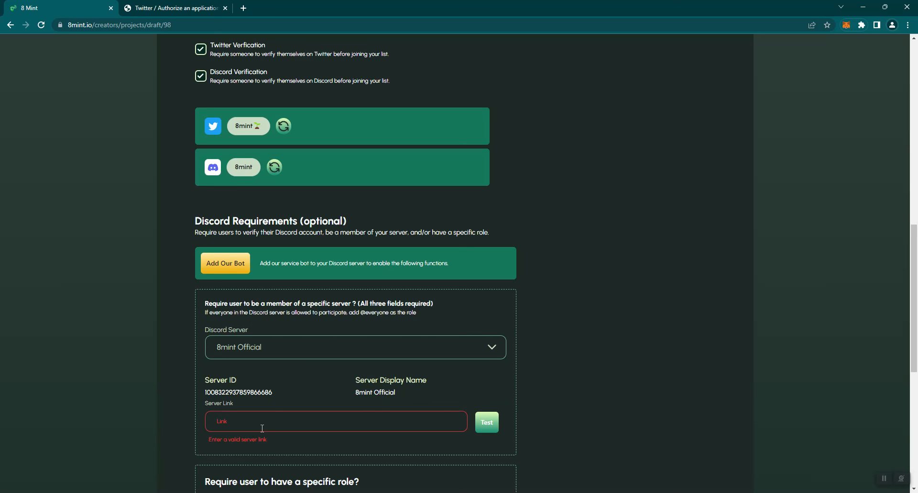
text(https://discord.gg/yMANZ77MRM)
click(486, 424)
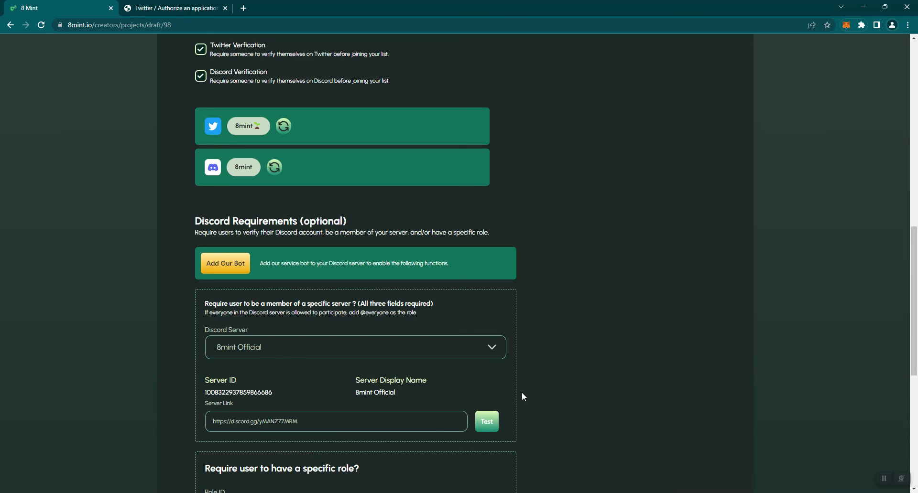
scroll(546, 351, down, 2)
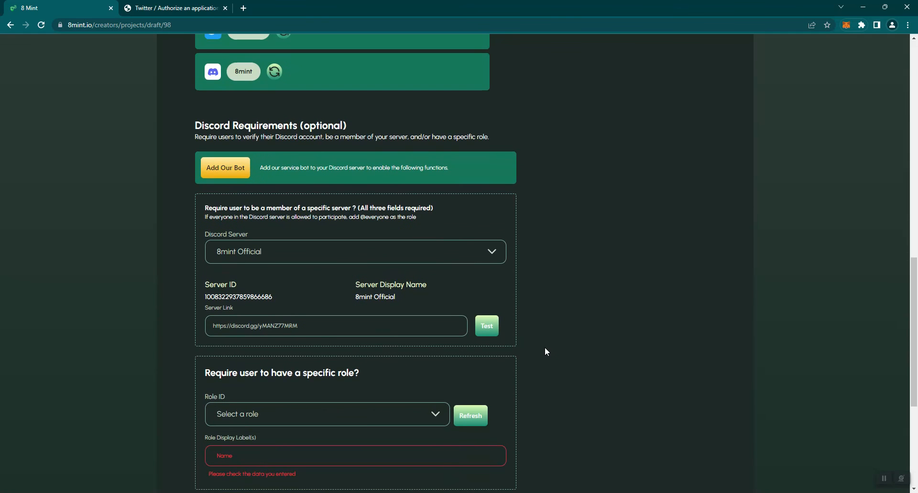
scroll(546, 352, down, 1)
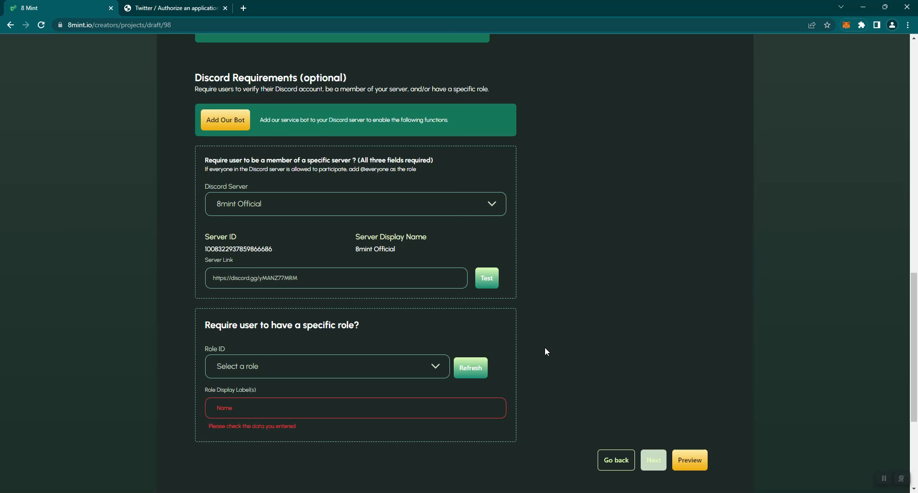
click(431, 373)
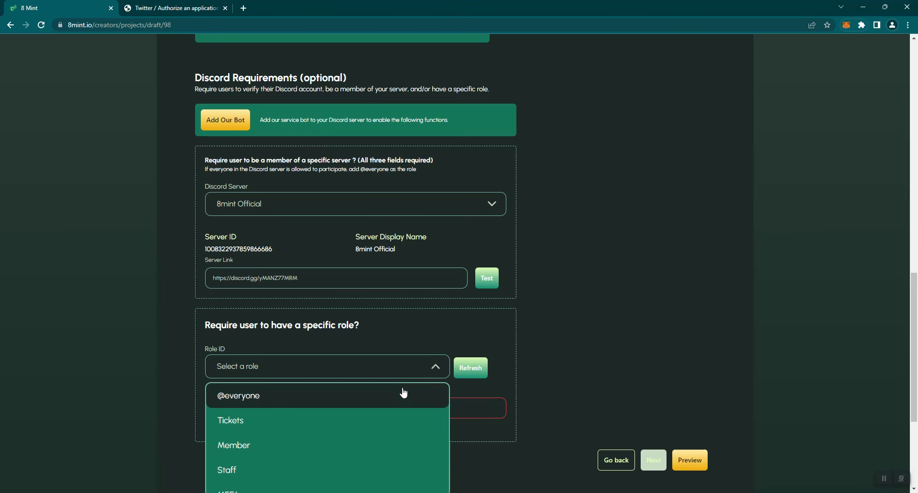
click(364, 403)
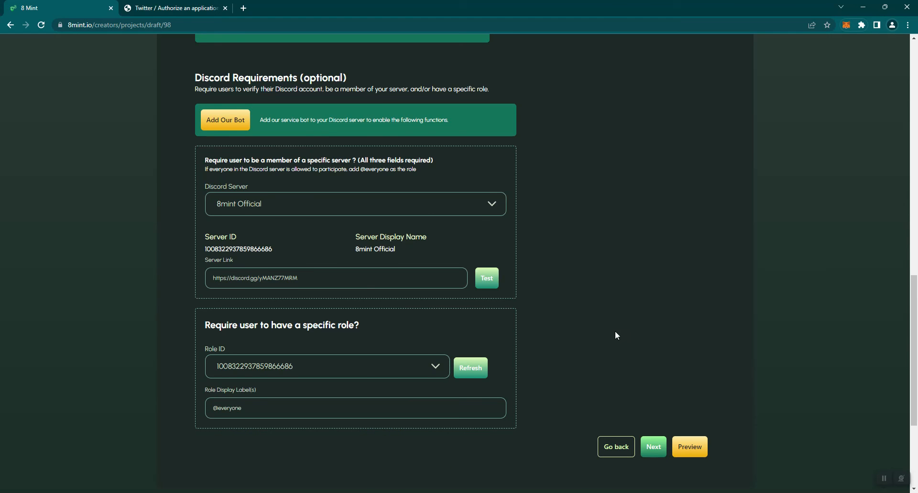
scroll(616, 335, down, 2)
click(650, 401)
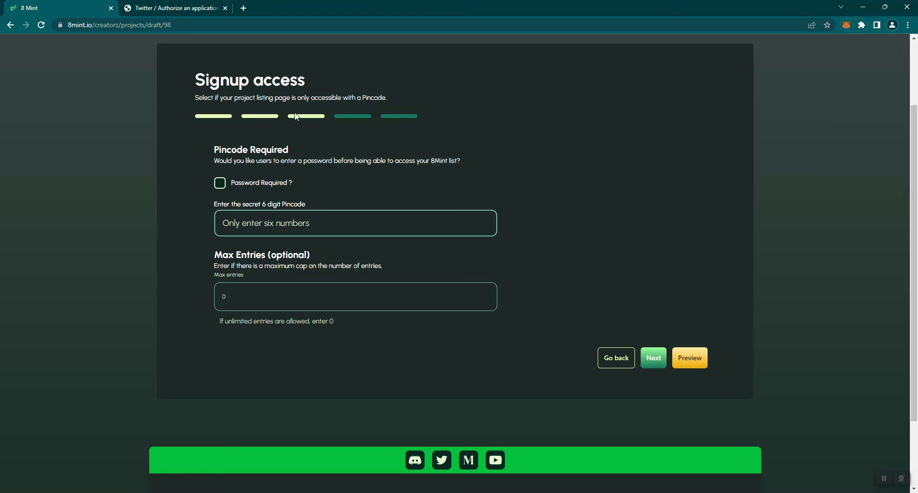
- Keep signup without a pincode and with 0 (unlimited) max entries, then continue to Privacy
click(653, 359)
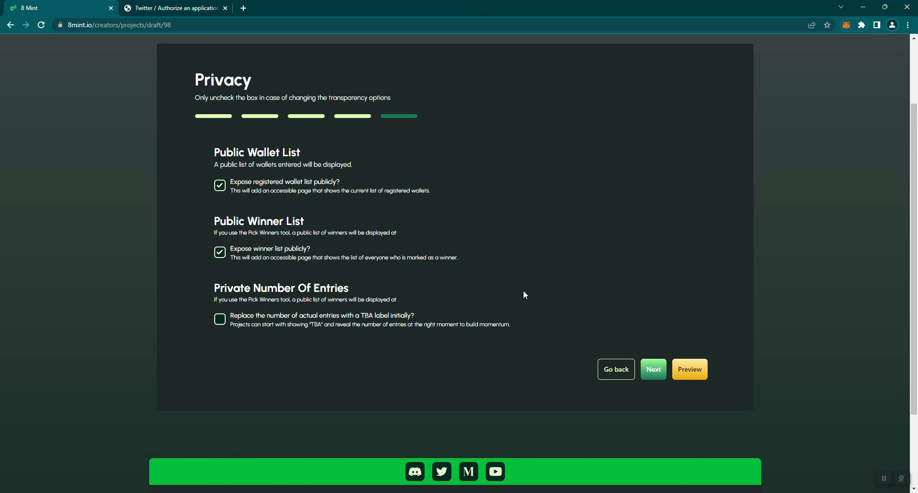
- Continue to the Raffle step and switch the selection method to QuickMint, then back to Raffle
click(650, 371)
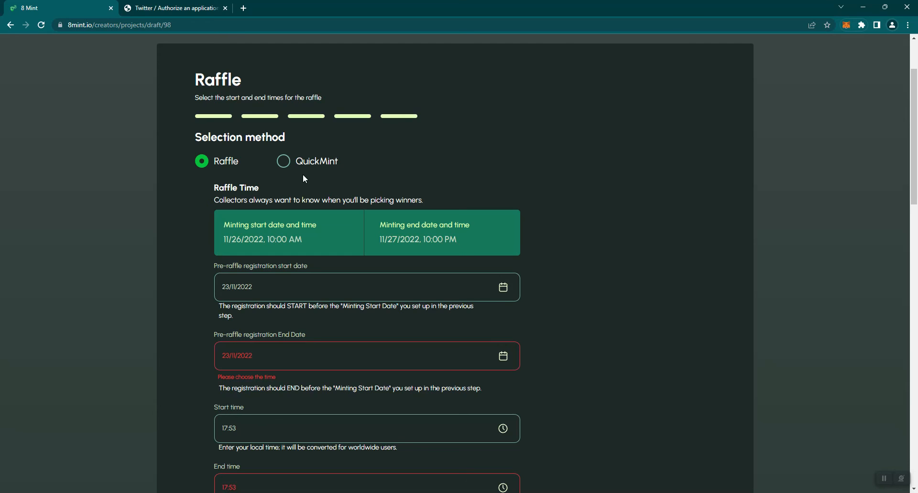
click(284, 164)
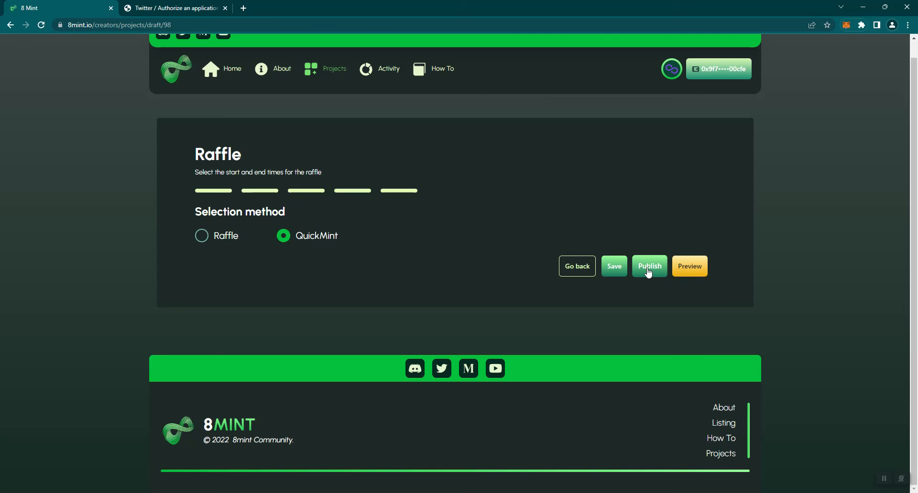
click(202, 236)
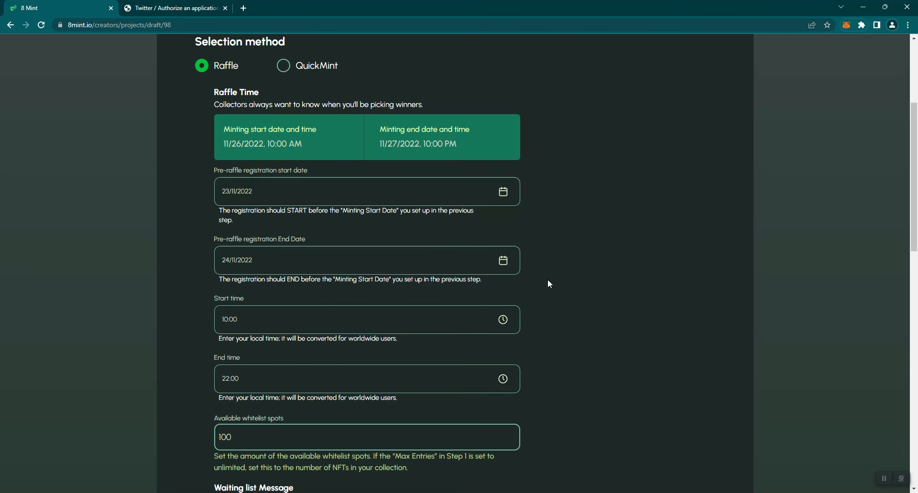
- Review the waiting-list, winner and non-winner messages, then publish the raffle settings
scroll(564, 289, down, 2)
scroll(565, 292, down, 1)
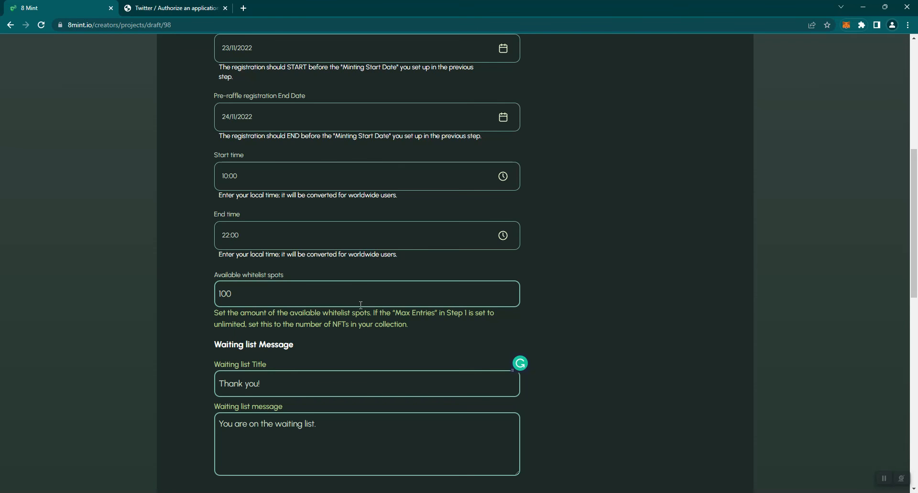
scroll(361, 306, down, 2)
scroll(363, 310, down, 2)
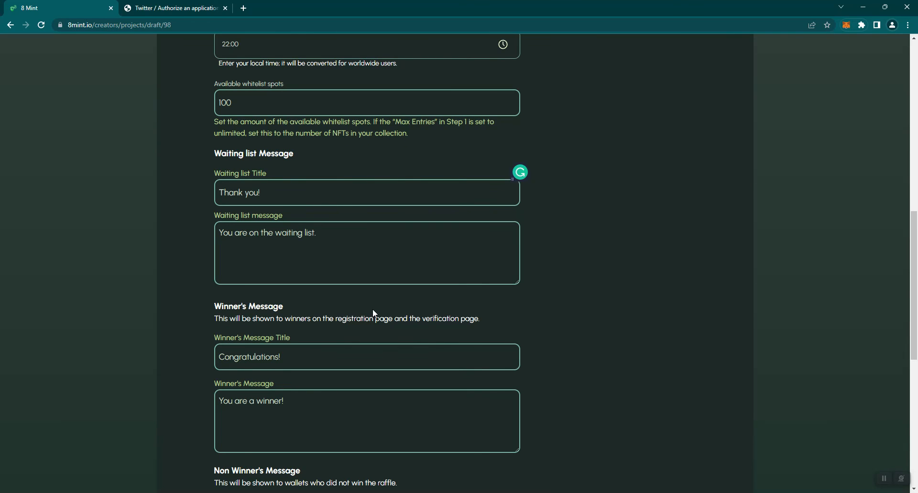
scroll(373, 310, down, 8)
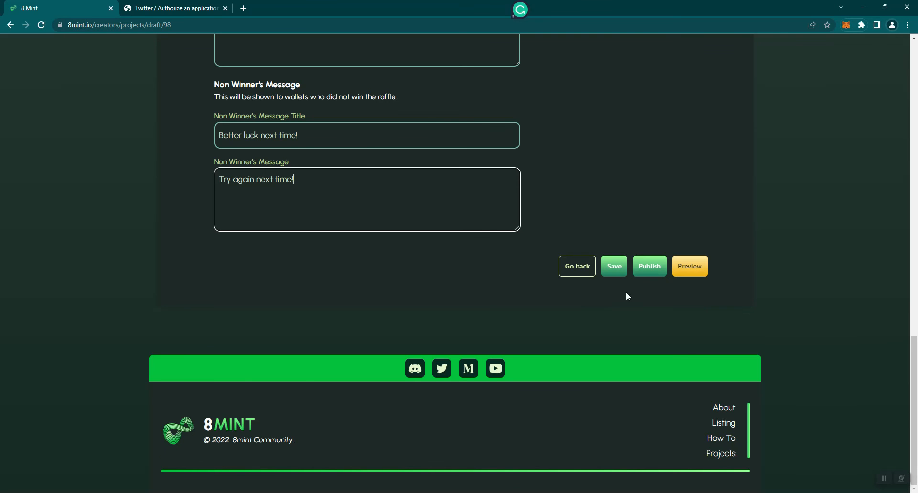
click(642, 266)
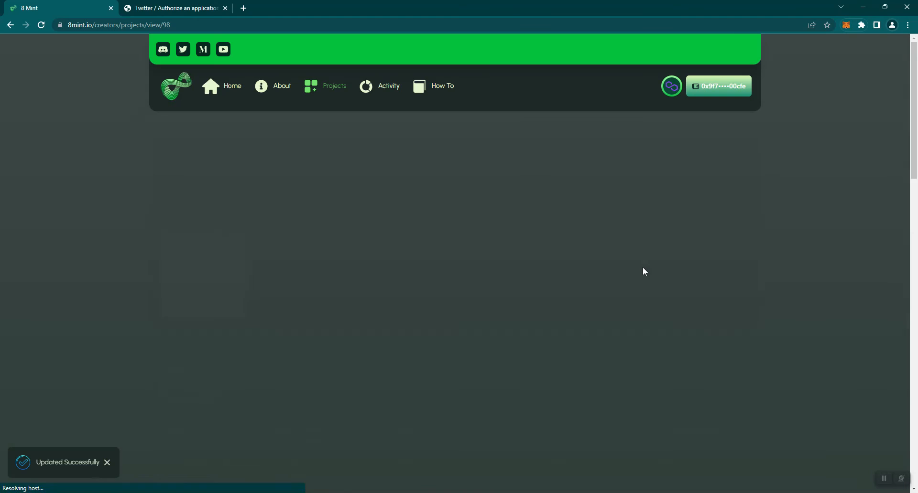